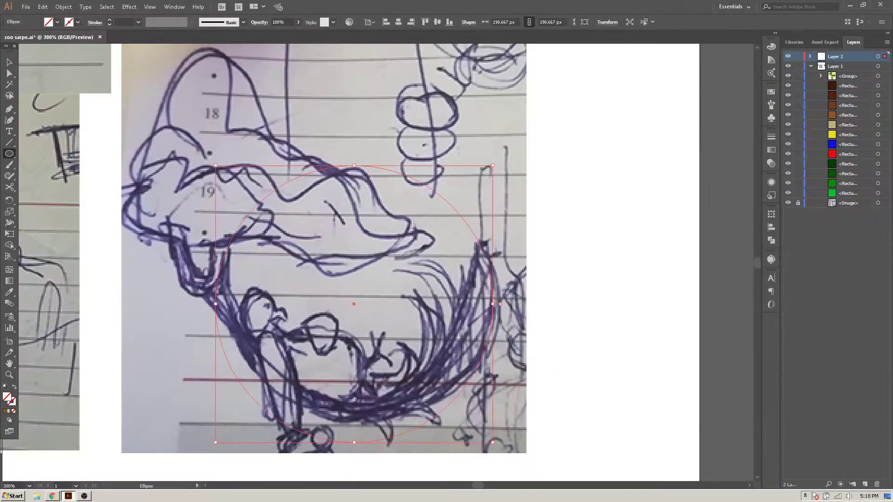
- Swap fill and stroke so the traced circle becomes solid brown with no outline
click(14, 388)
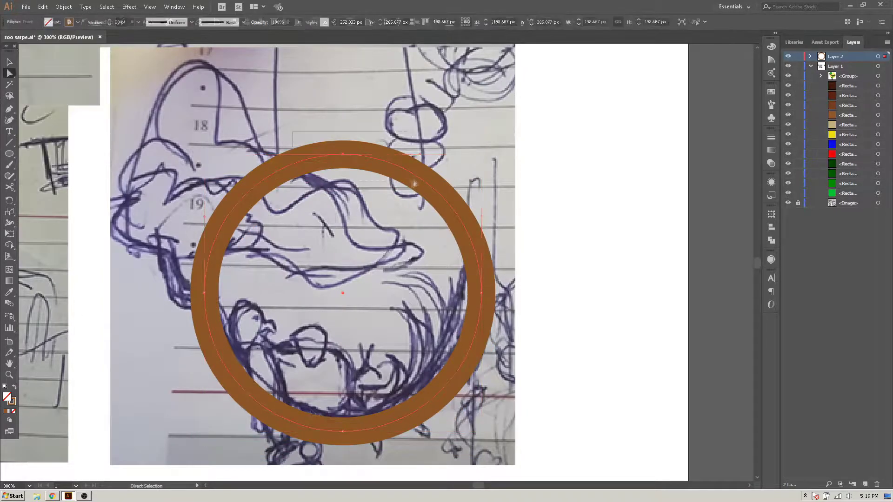
- Delete the ring's upper half and cut a small circle down to a quarter arc
key(Delete)
click(9, 234)
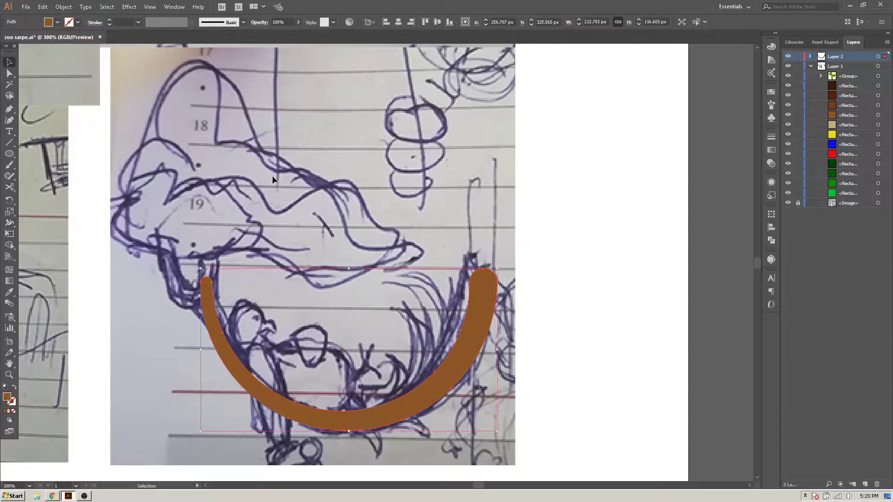
drag(389, 267, 388, 268)
key(a)
key(Delete)
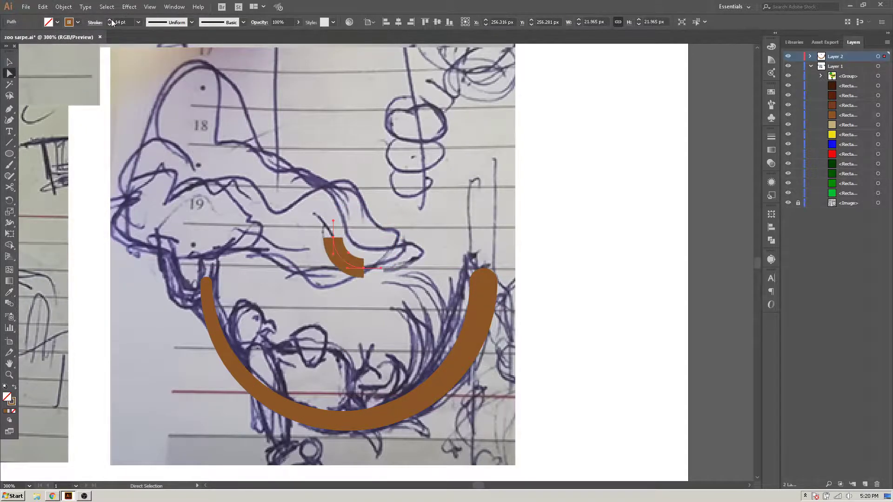
- Give the small arc a tapered width profile and move it onto the branch's left end
scroll(320, 244, up, 1)
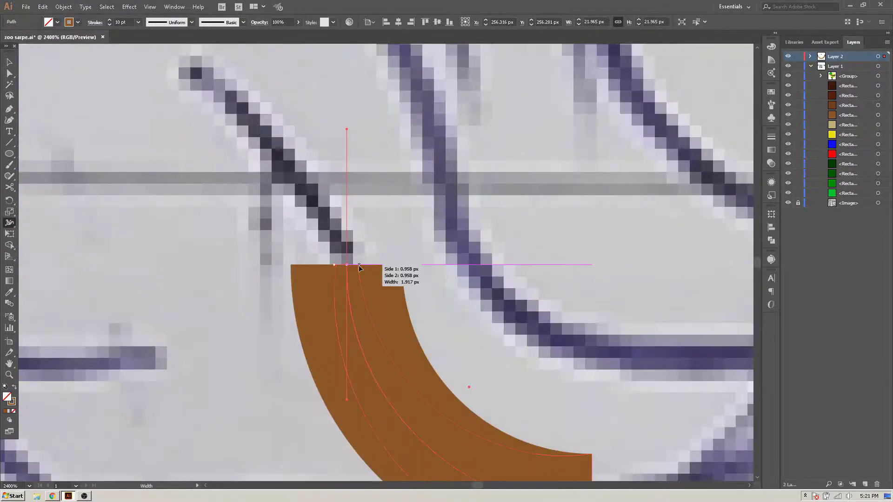
click(192, 22)
click(168, 107)
drag(223, 360, 223, 360)
key(ctrl+minus)
key(ctrl+shift+a)
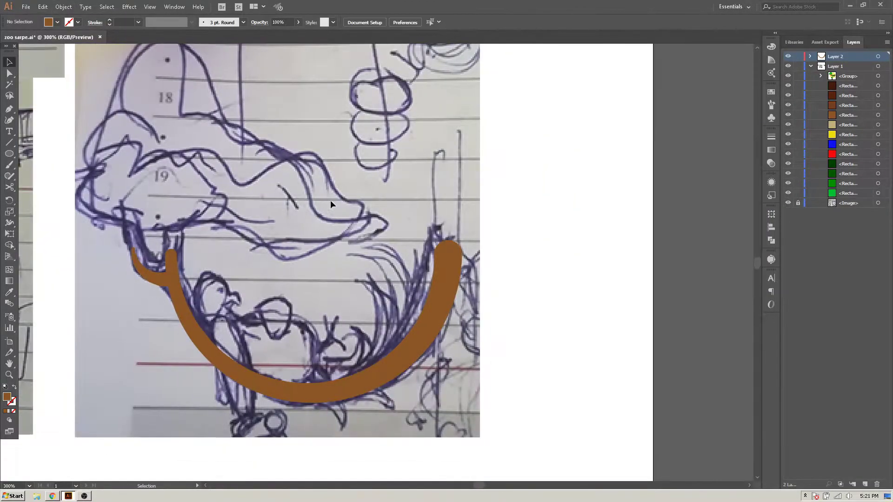
- Draw a small brown circle on the branch with the Ellipse tool and duplicate it
key(l)
scroll(274, 310, down, 1)
drag(312, 336, 303, 345)
key(v)
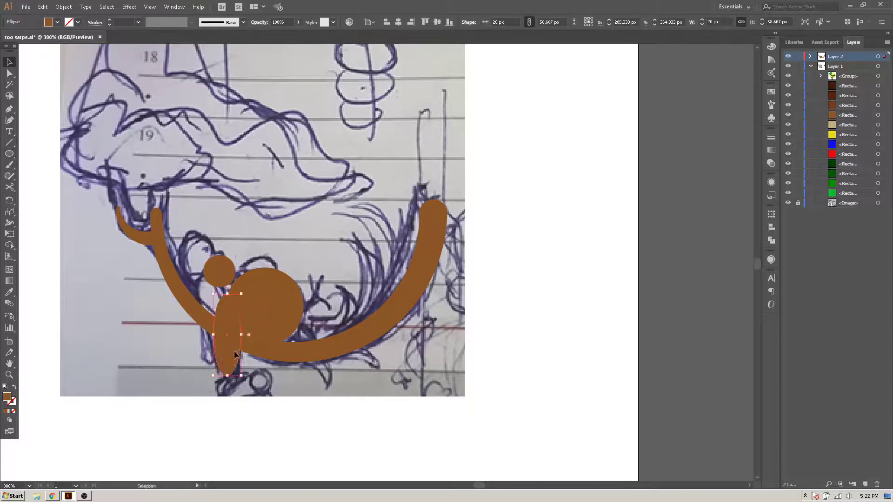
scroll(275, 283, up, 3)
key(a)
drag(275, 284, 256, 322)
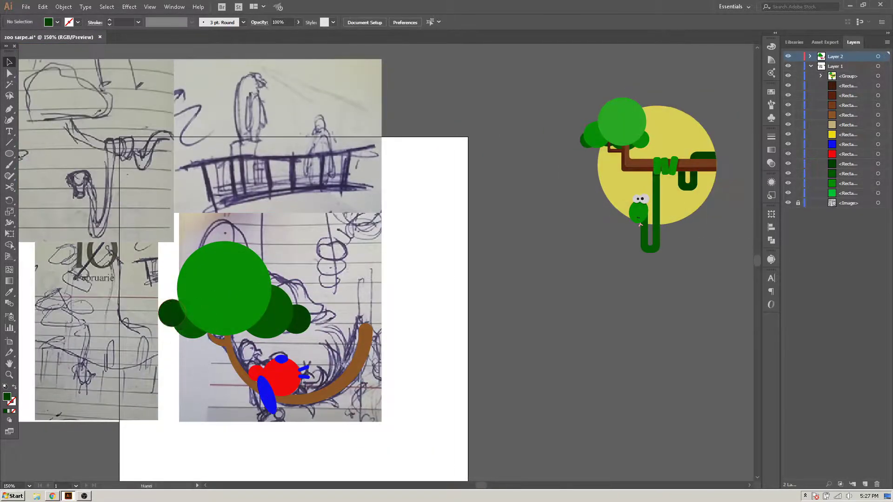
- Send the small dark-green canopy circle backward behind the big one
right_click(219, 300)
click(316, 453)
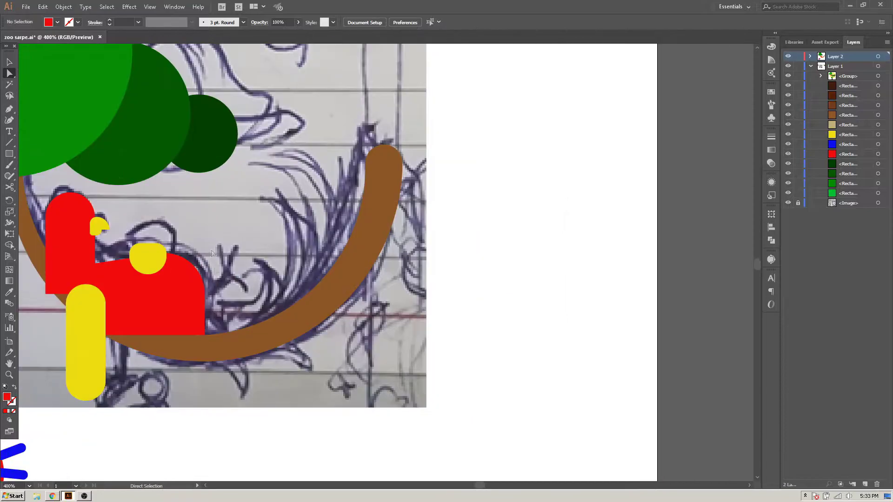
- Give the red feather path an 8 pt tapered stroke and place it at the branch tip
click(8, 155)
click(110, 22)
click(192, 22)
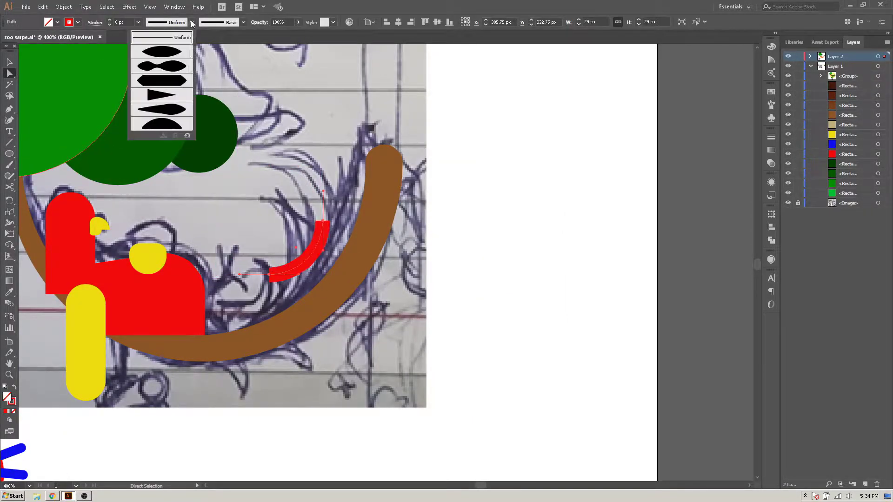
click(163, 103)
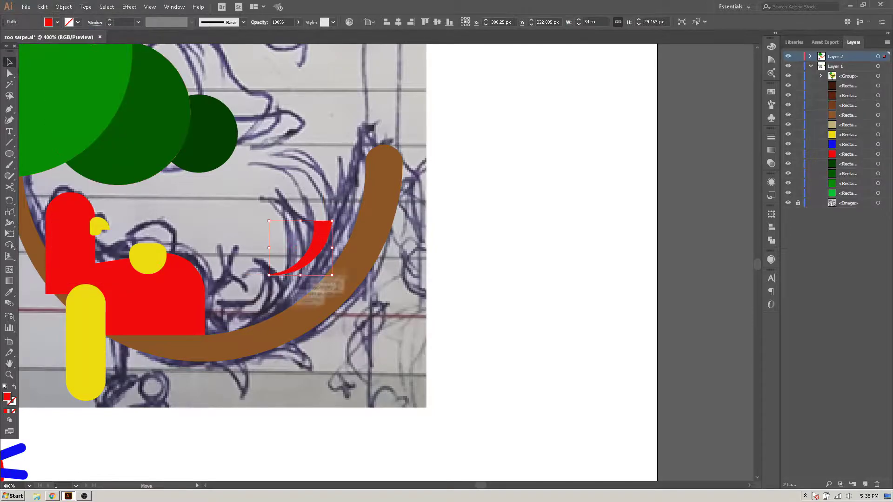
drag(305, 270, 257, 296)
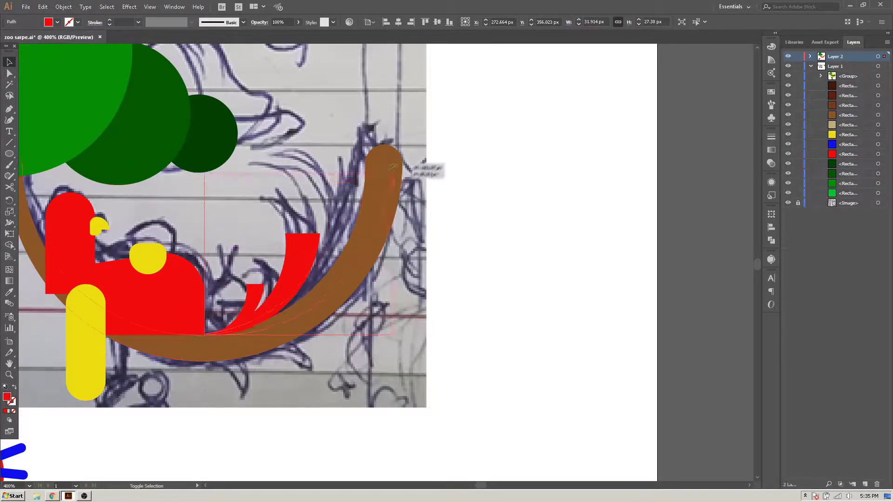
drag(393, 168, 395, 167)
- Reshape the curve of the red tail feather
key(ctrl+equal)
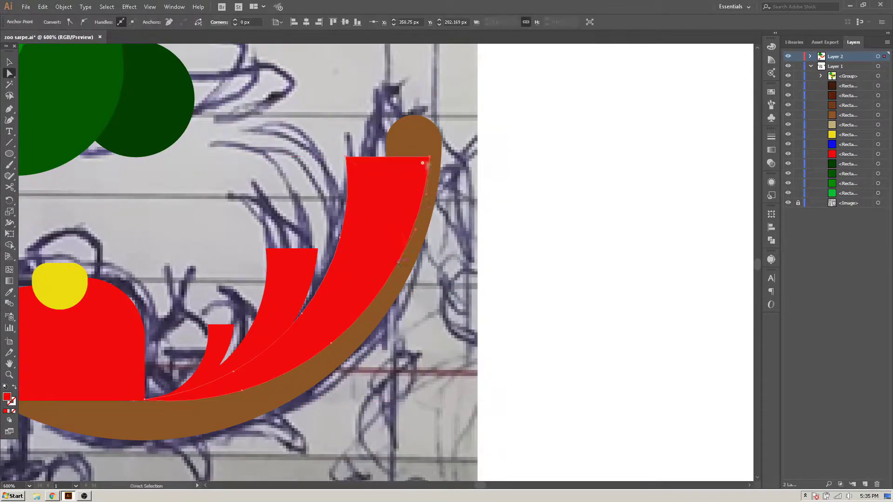
drag(430, 263, 430, 264)
key(ctrl+shift+a)
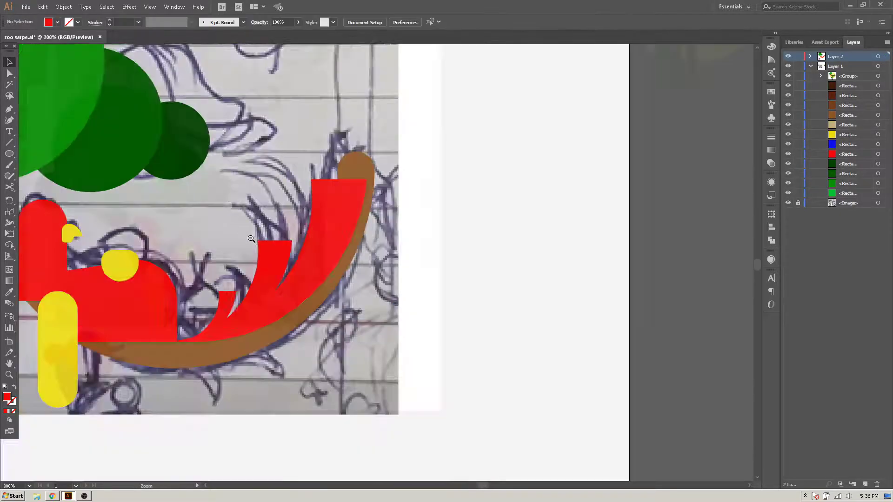
key(ctrl+equal)
key(ctrl+minus)
key(ctrl+minus)
- Recolour the curved band brown by sampling the branch with the Eyedropper
click(390, 332)
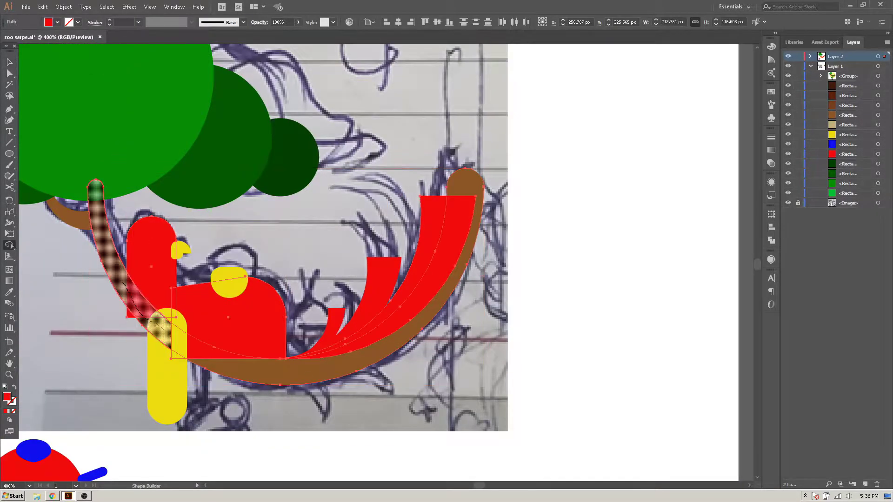
key(i)
click(410, 330)
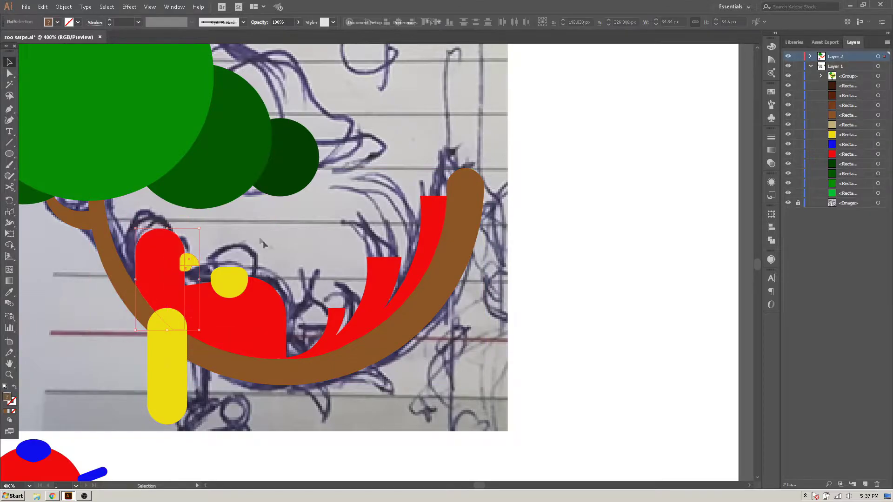
click(161, 245)
alt+click(56, 358)
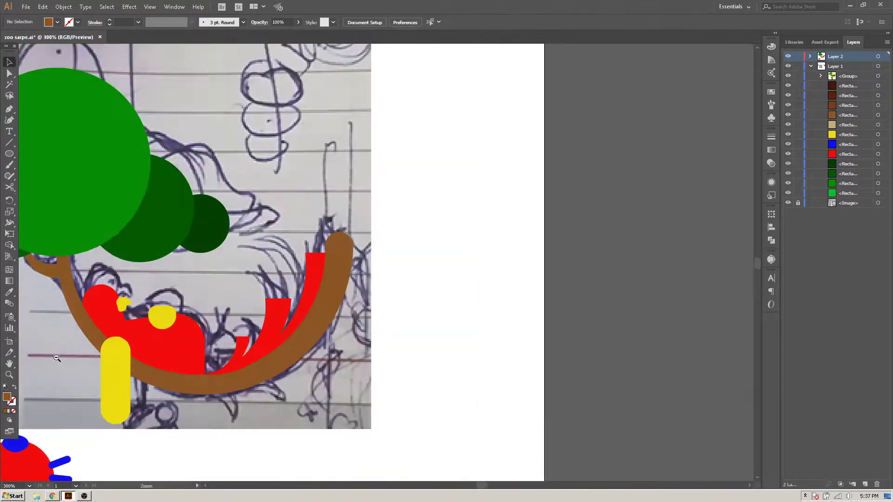
key(v)
alt+click(313, 207)
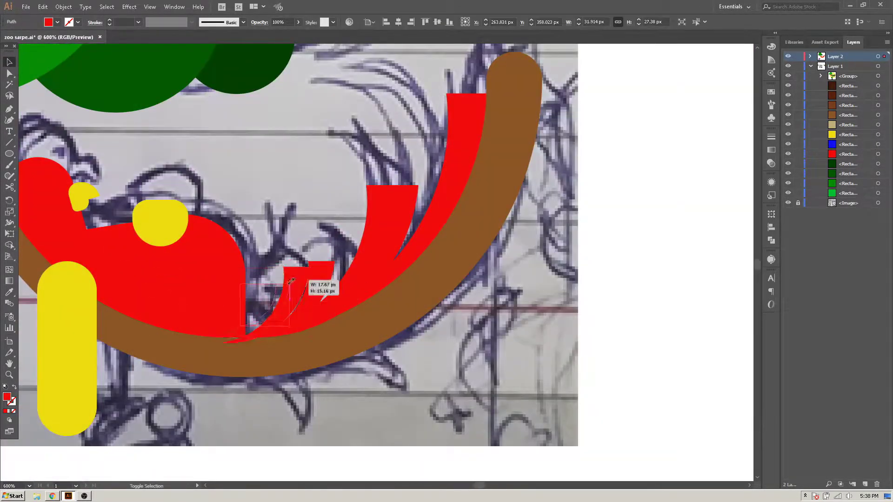
- Pick the Ellipse tool and scroll toward the parrot's head
key(l)
scroll(155, 234, up, 1)
scroll(156, 234, up, 1)
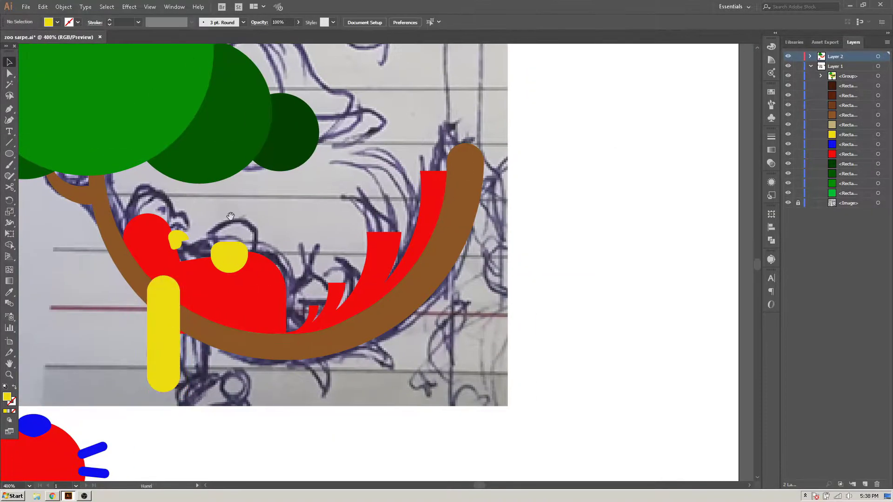
scroll(156, 234, up, 1)
- Draw a small eye circle on the parrot's head
scroll(156, 234, up, 1)
drag(220, 255, 227, 264)
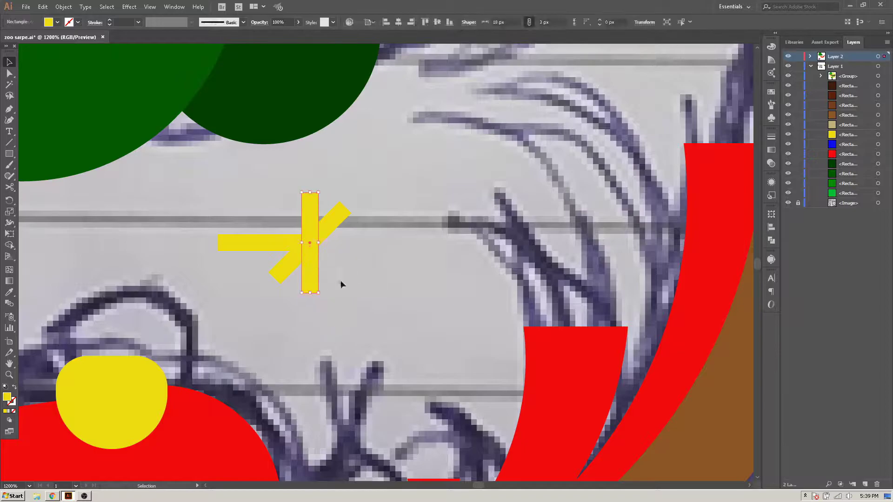
key(v)
key(ctrl+minus)
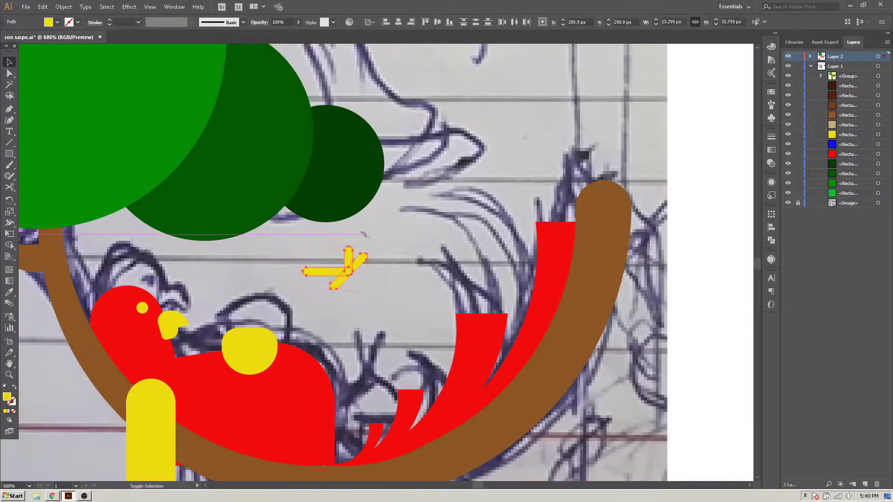
- Group the yellow foot pieces into one object
right_click(331, 367)
click(367, 401)
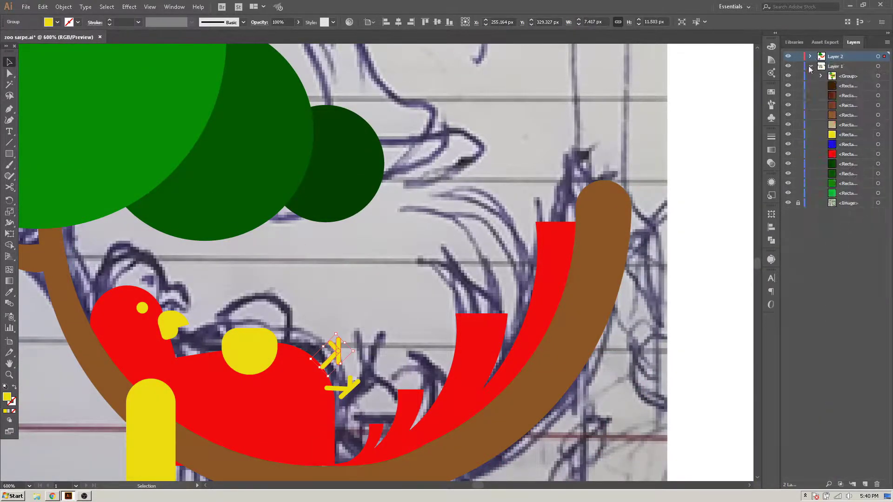
key(ctrl+shift+a)
key(ctrl+minus)
key(ctrl+minus)
key(ctrl+minus)
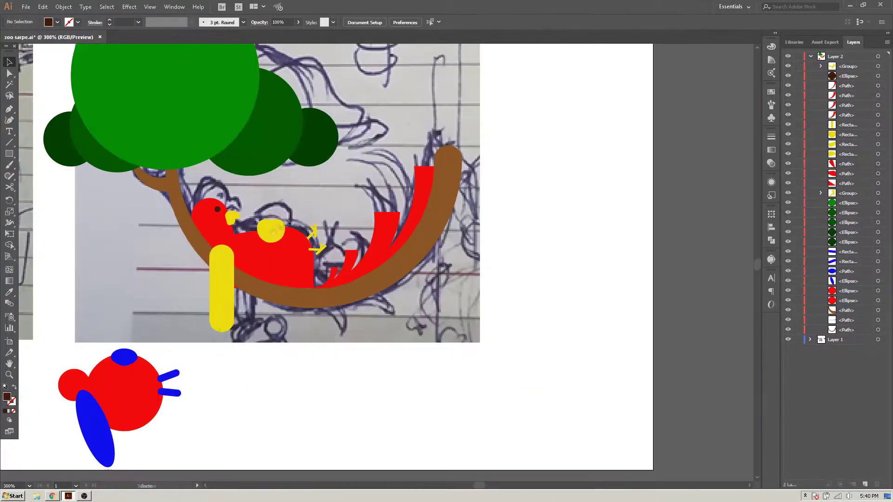
- Draw a wide blue ellipse across the parrot's back and send it behind the yellow wing
scroll(234, 407, down, 1)
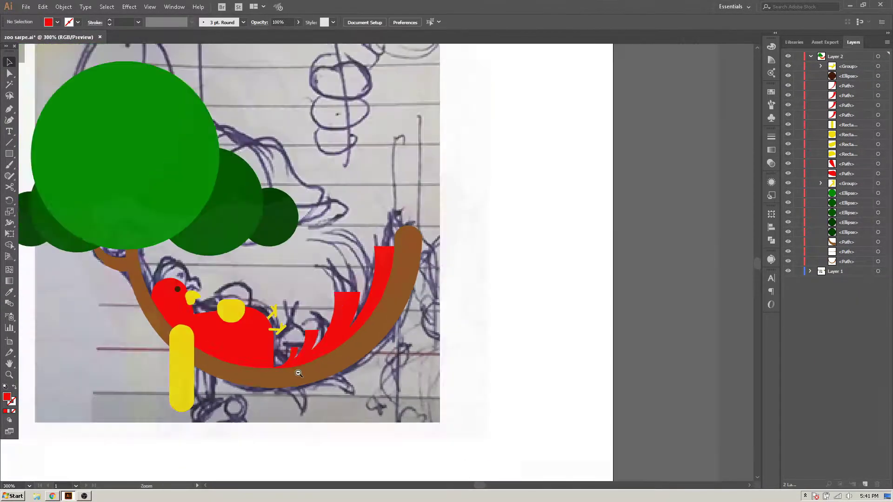
right_click(523, 202)
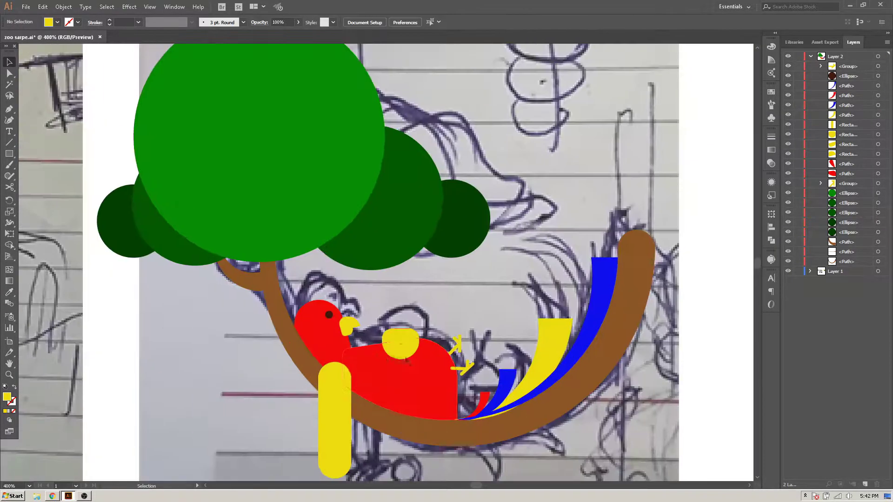
drag(390, 332, 426, 332)
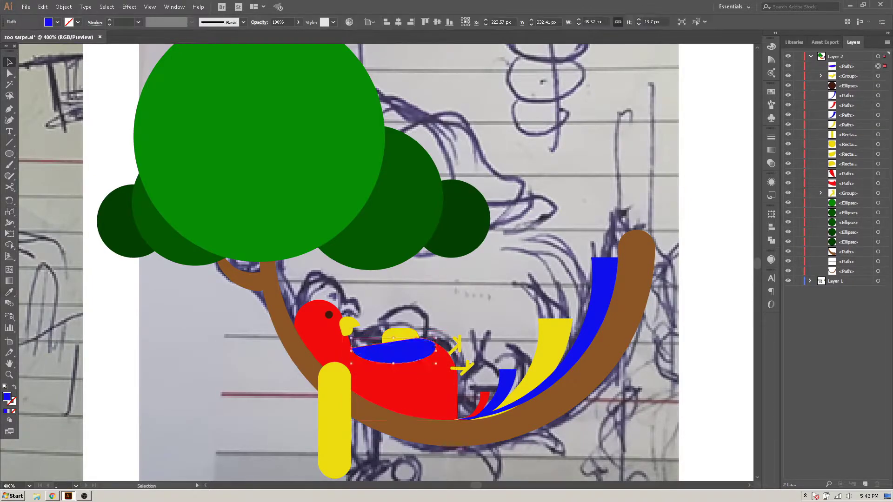
drag(848, 160, 847, 161)
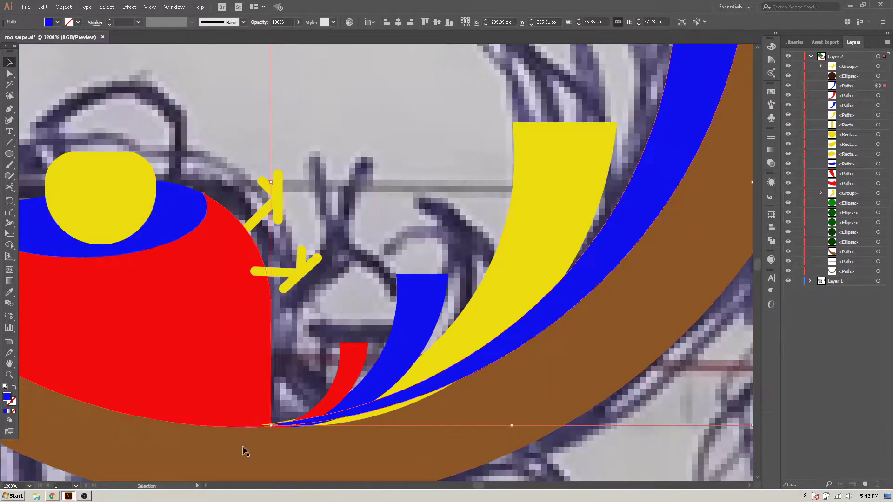
- Try sampling a colour onto the branch, then undo the accidental red fill
alt+click(373, 372)
alt+click(183, 373)
key(v)
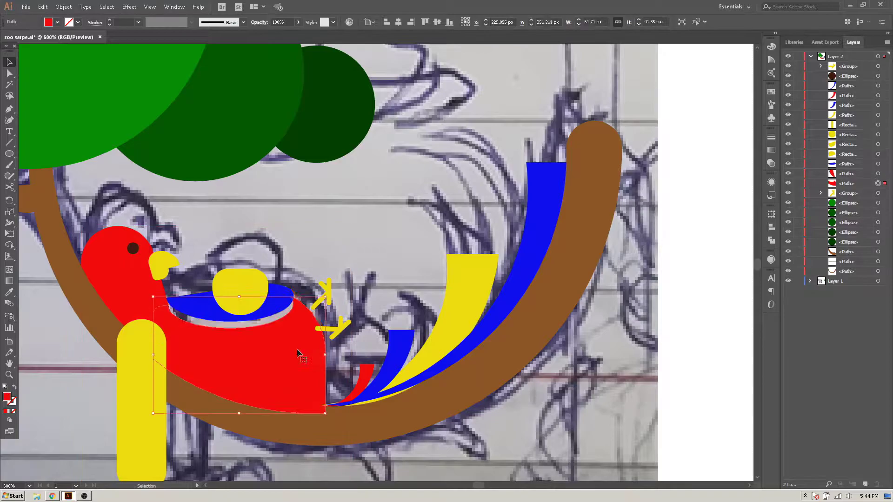
shift+click(299, 353)
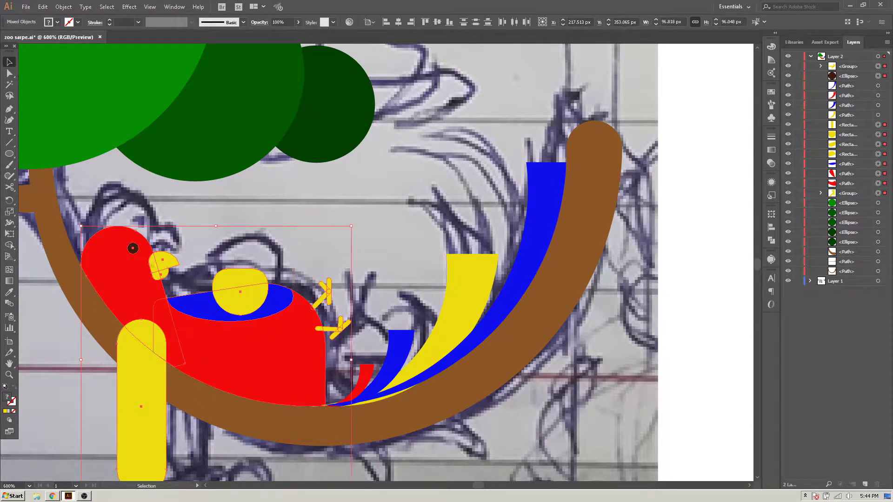
click(379, 425)
key(i)
click(107, 279)
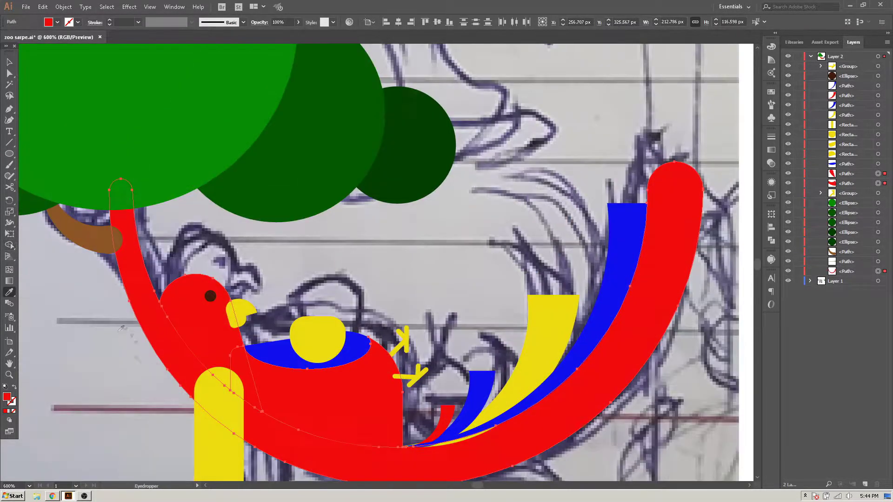
key(ctrl+z)
- Shift and tilt the blue and red tail feathers up and to the right
key(v)
shift+click(346, 428)
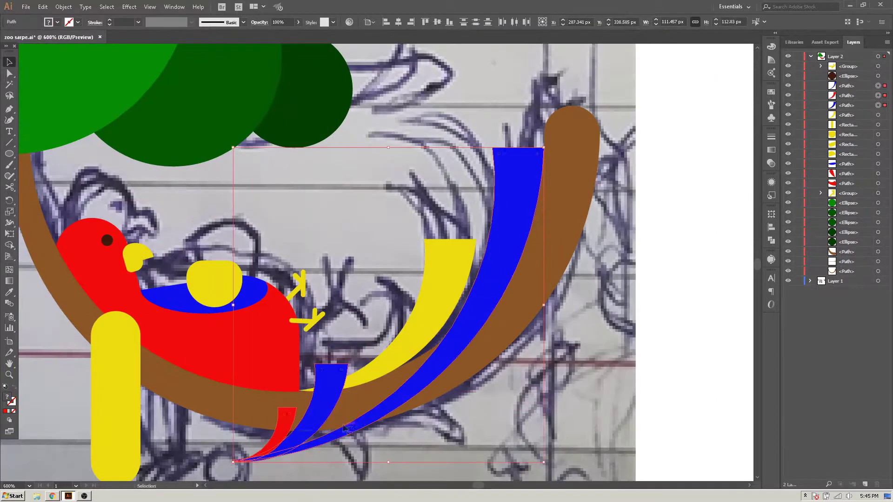
drag(347, 428, 499, 350)
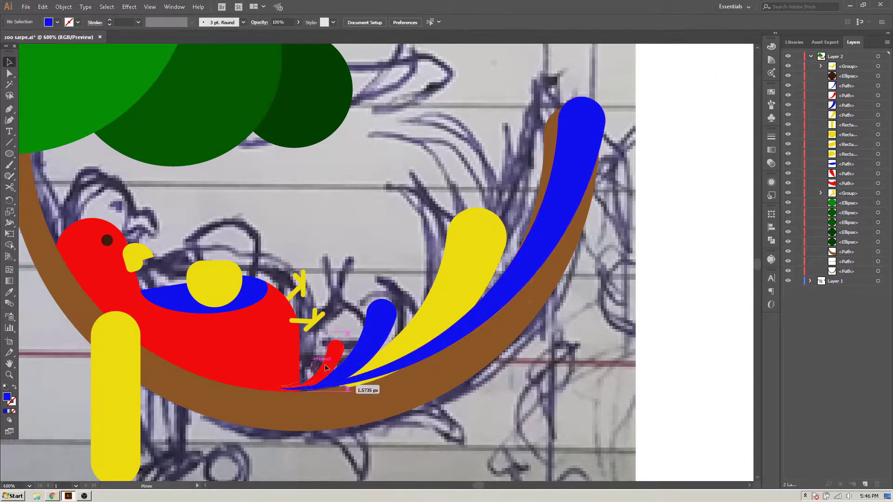
- Reshape the blue and yellow tail feathers and apply a swatch colour to the selected shape
drag(325, 364, 407, 301)
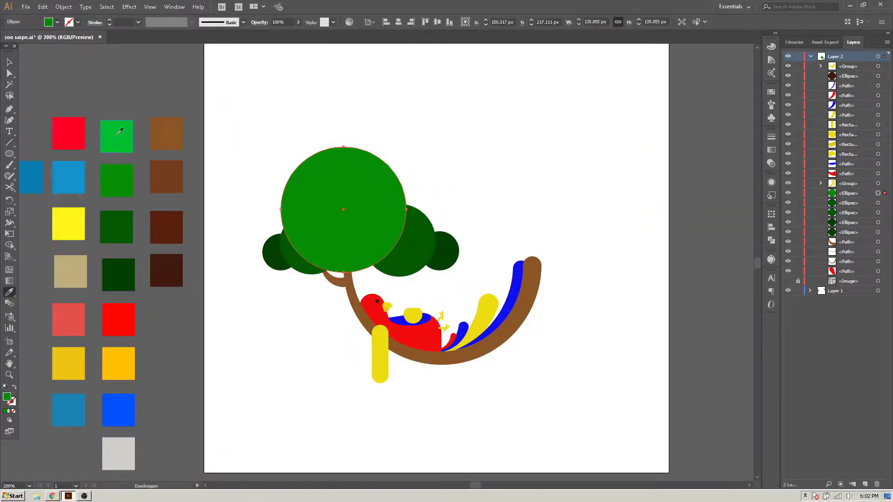
click(120, 131)
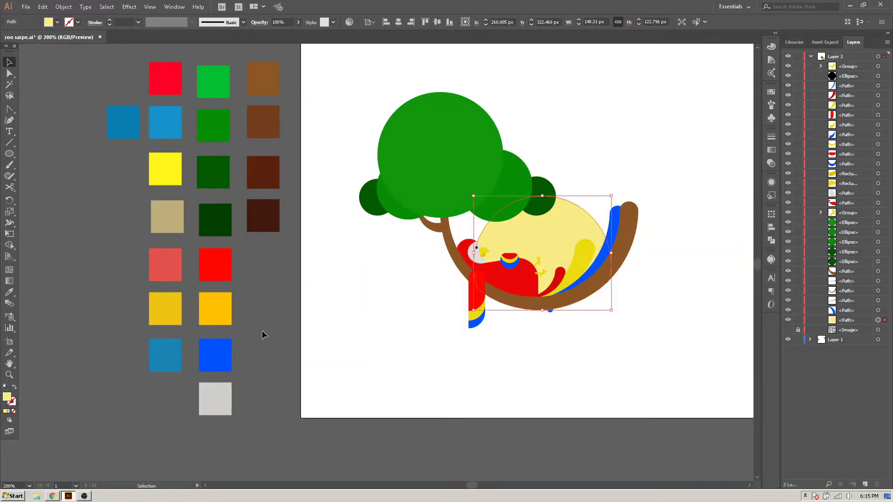
- Delete the translucent yellow backdrop circle, then reselect the parrot's red body
key(Delete)
scroll(588, 394, up, 5)
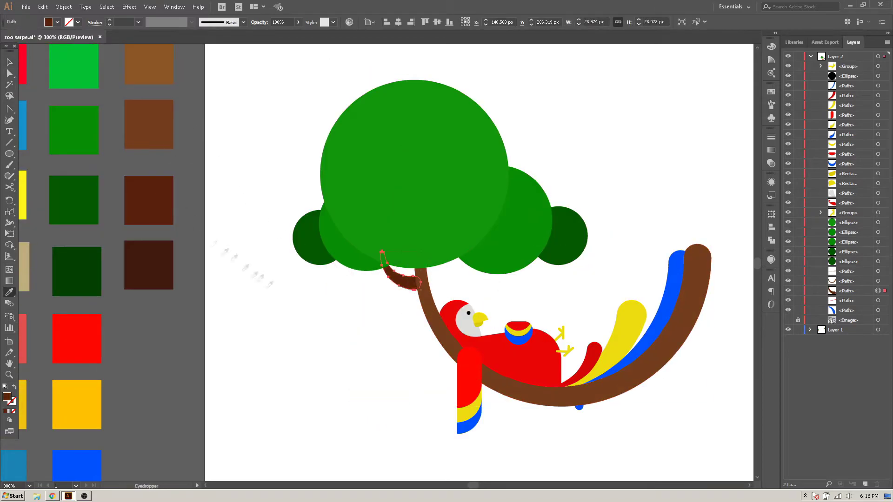
key(v)
click(396, 347)
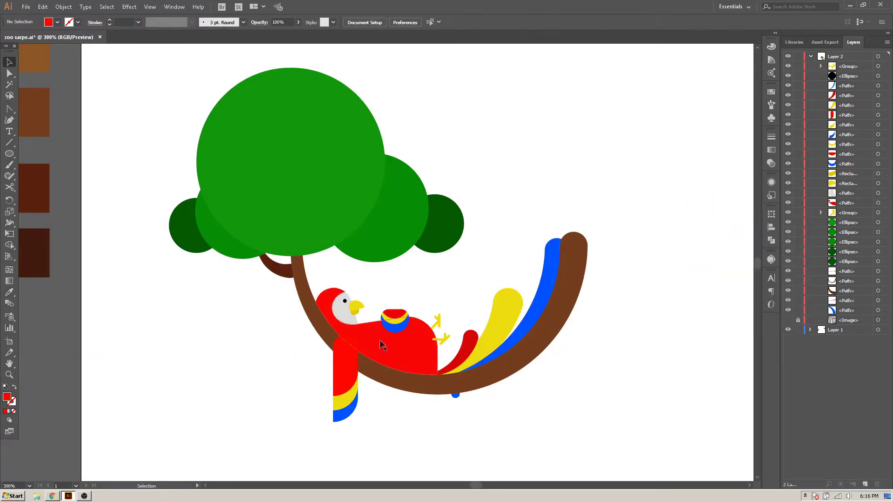